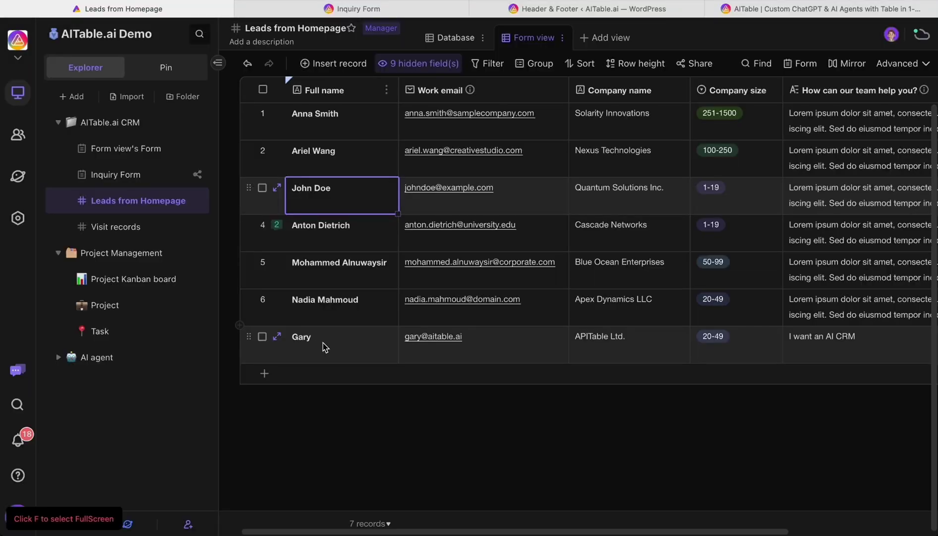
Open the AITable Chatbot Q&A datasheet in the AI agent folder and review its question-and-answer entries
click(58, 357)
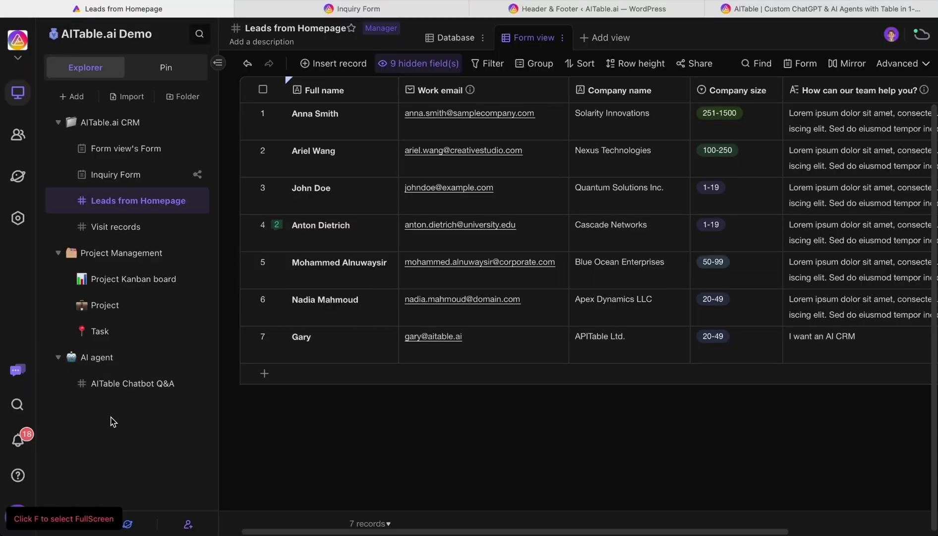
click(125, 394)
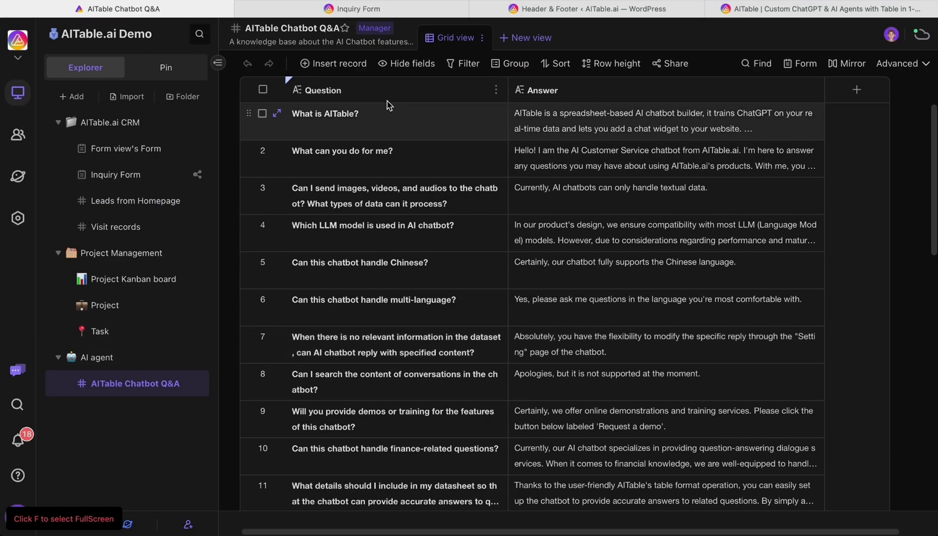
click(440, 115)
click(418, 189)
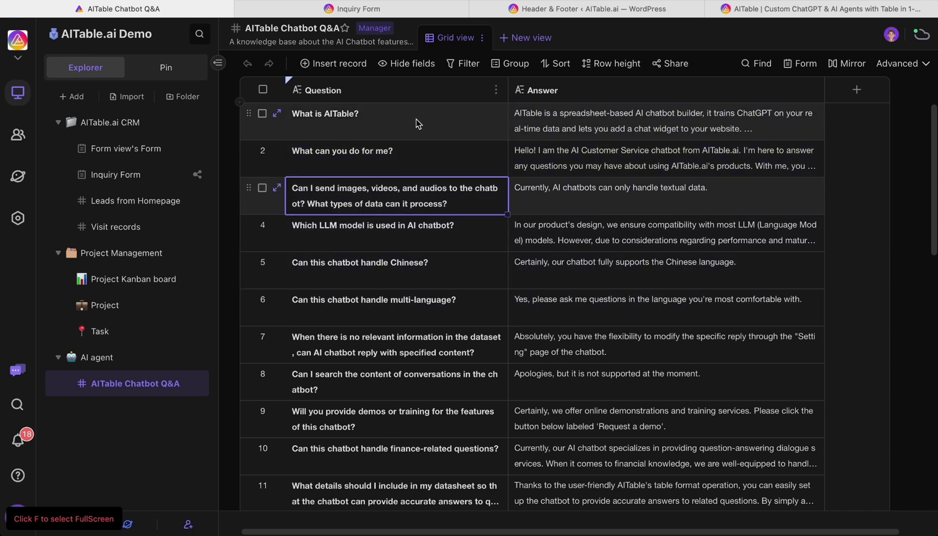
click(560, 347)
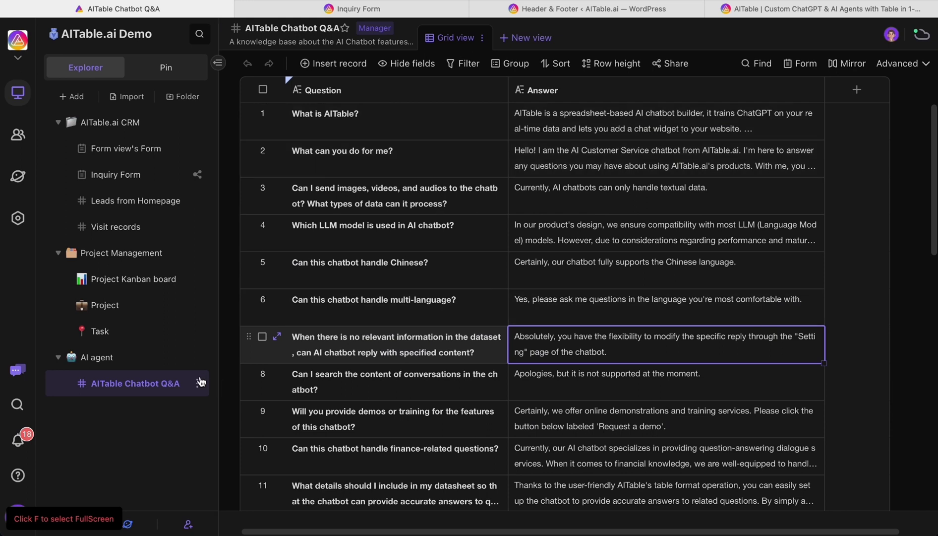
click(180, 358)
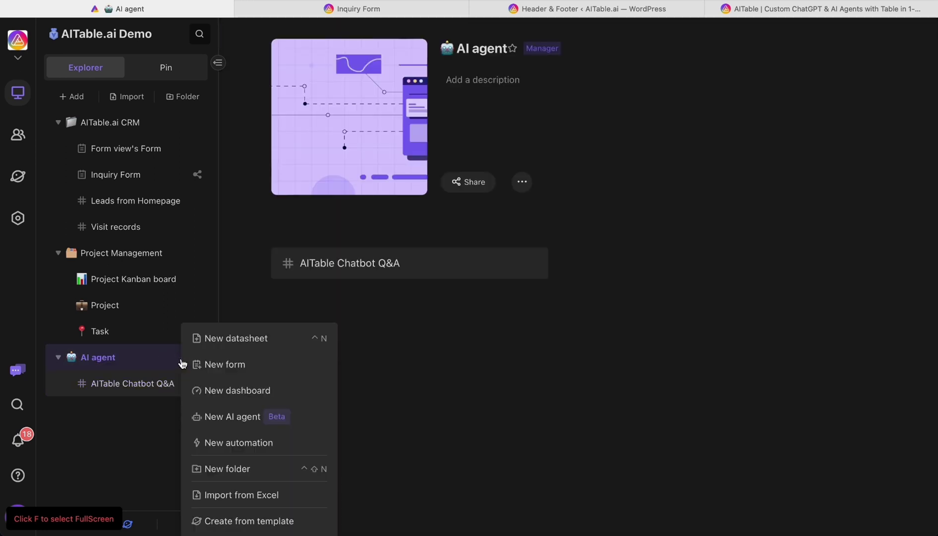
Create a new Q&A-type AI agent using the AITable Chatbot Q&A datasheet as its dataset
click(233, 417)
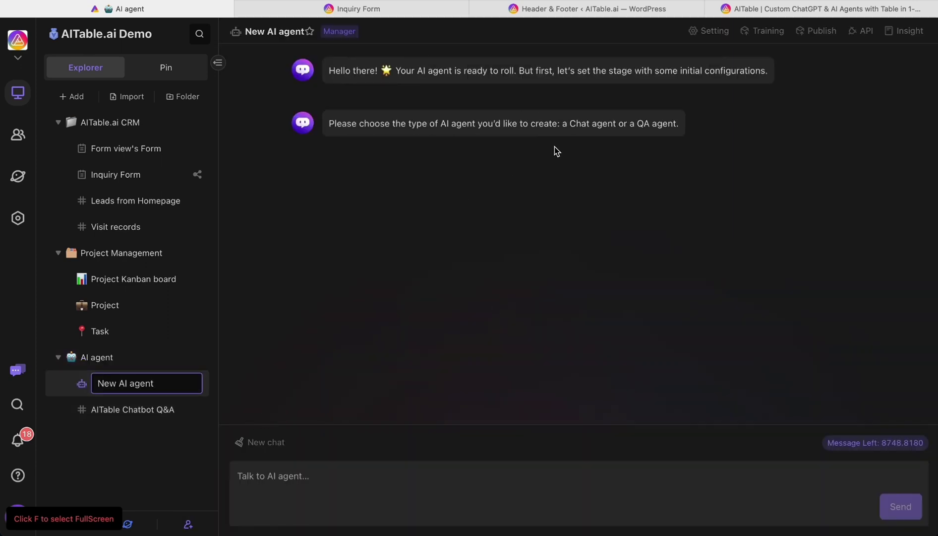
click(528, 221)
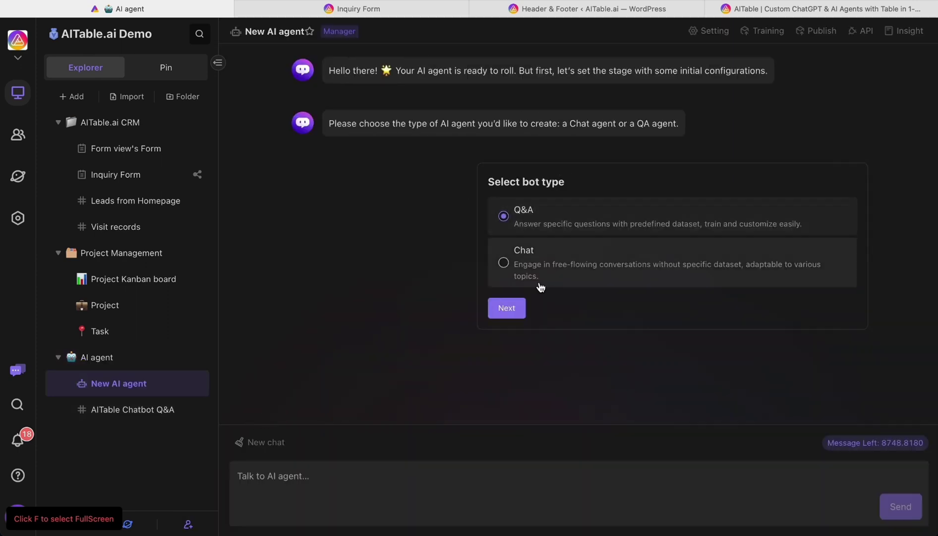
click(507, 308)
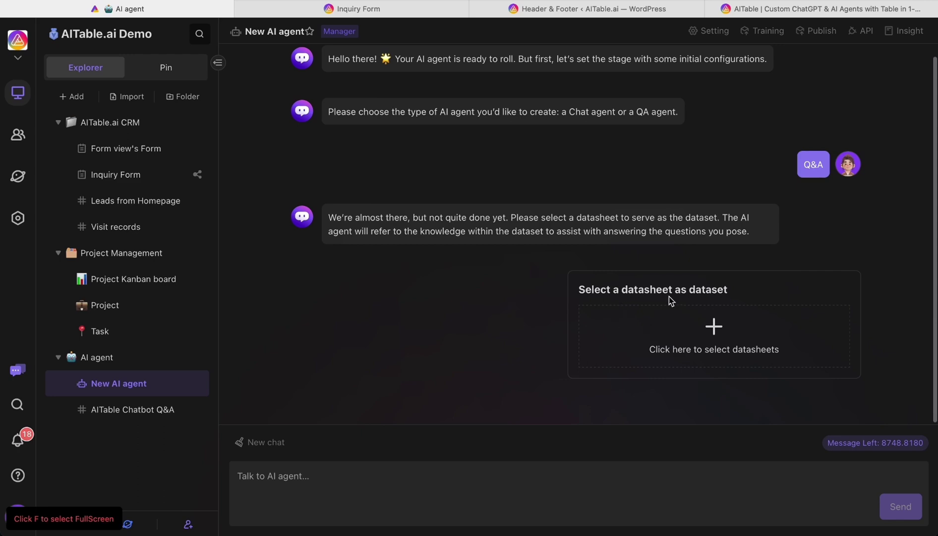
click(692, 344)
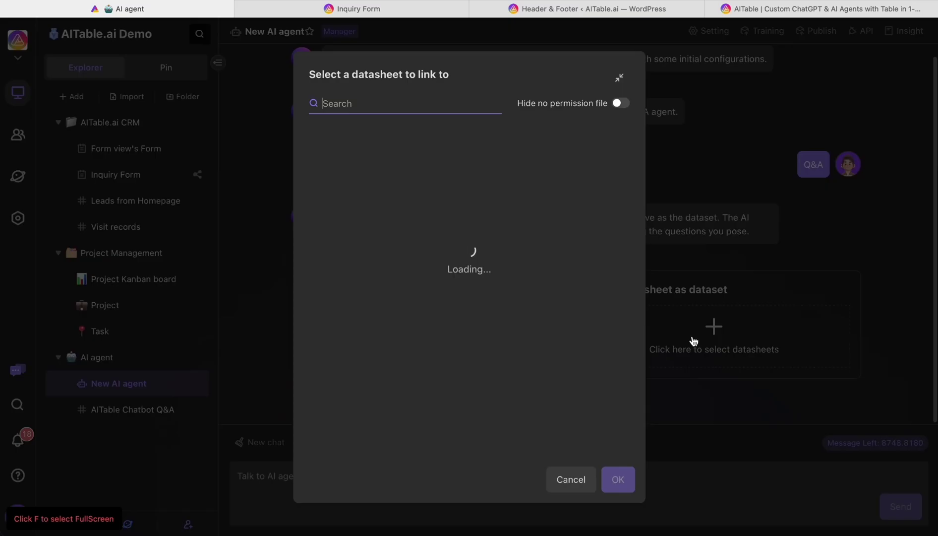
click(392, 218)
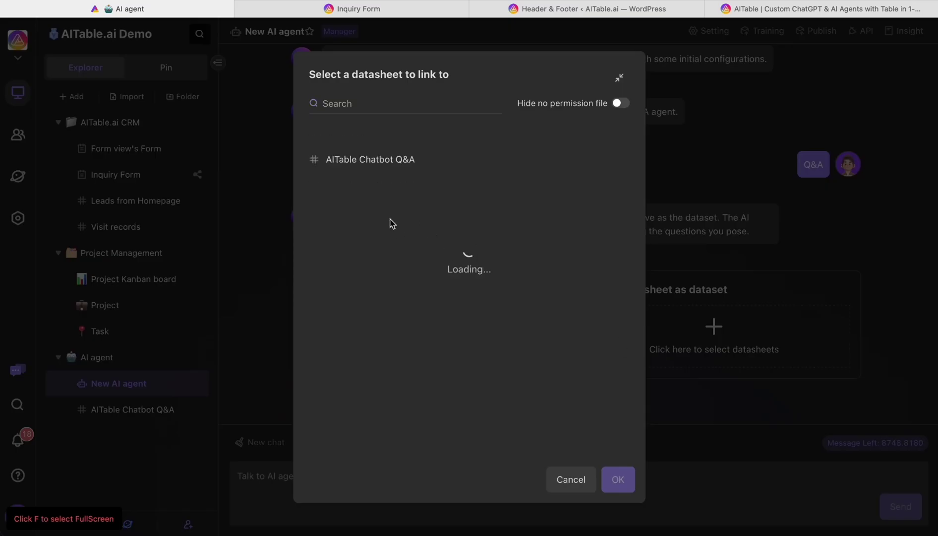
click(402, 168)
click(620, 484)
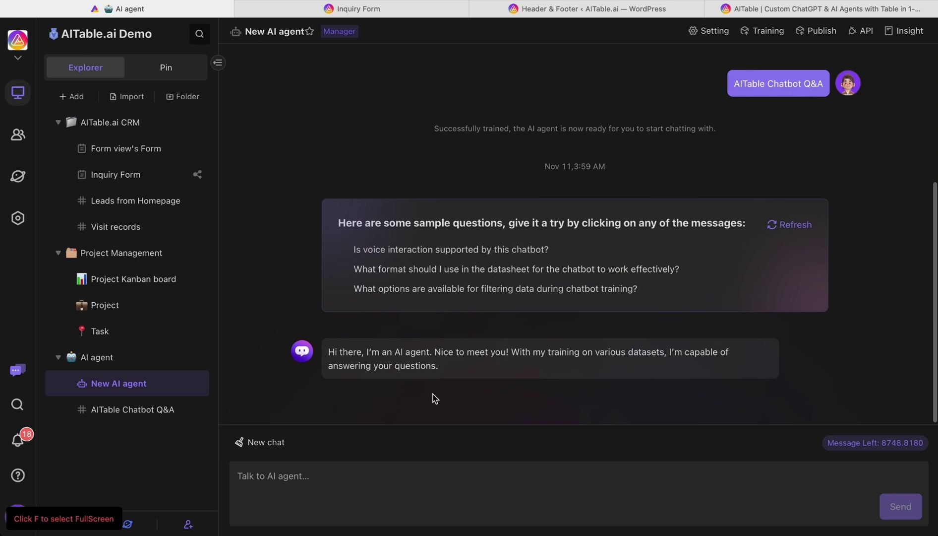
Ask the agent 'what is aitable?' in its chat
click(337, 491)
text(waht)
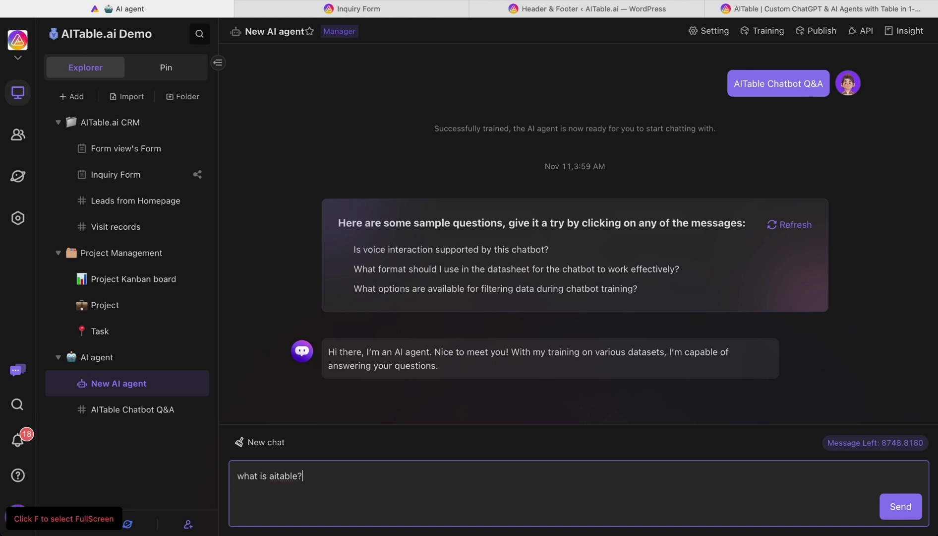
key(Return)
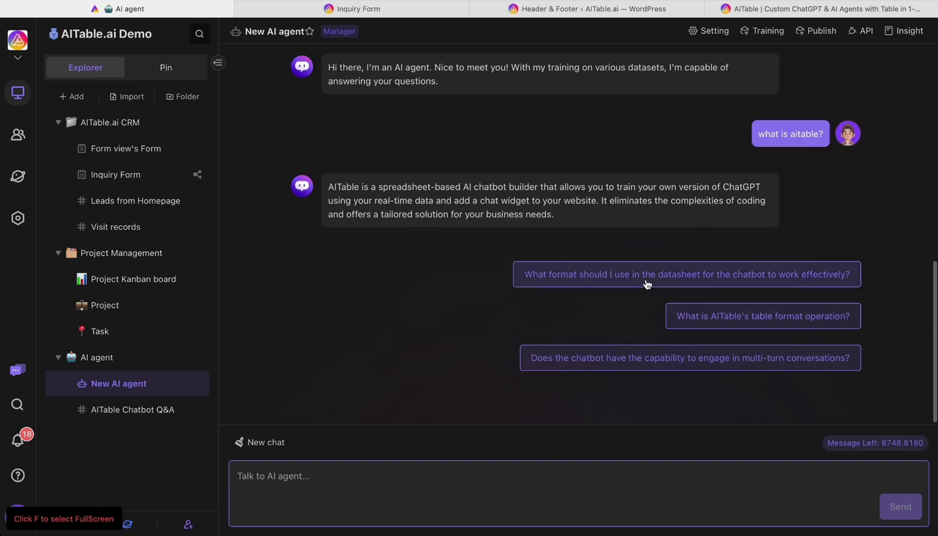
Turn on form-based information collection with the AITable.ai CRM Inquiry Form and save the agent settings
click(707, 32)
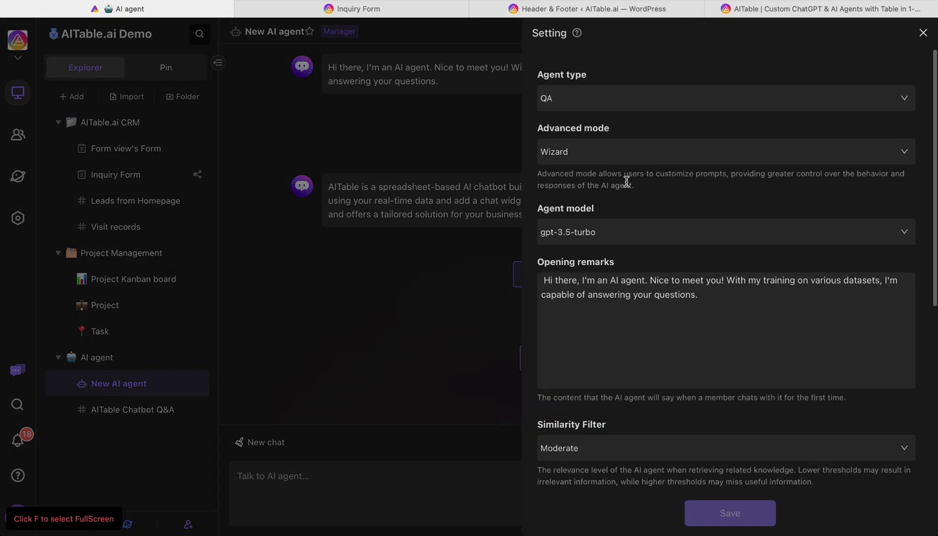
scroll(643, 274, down, 5)
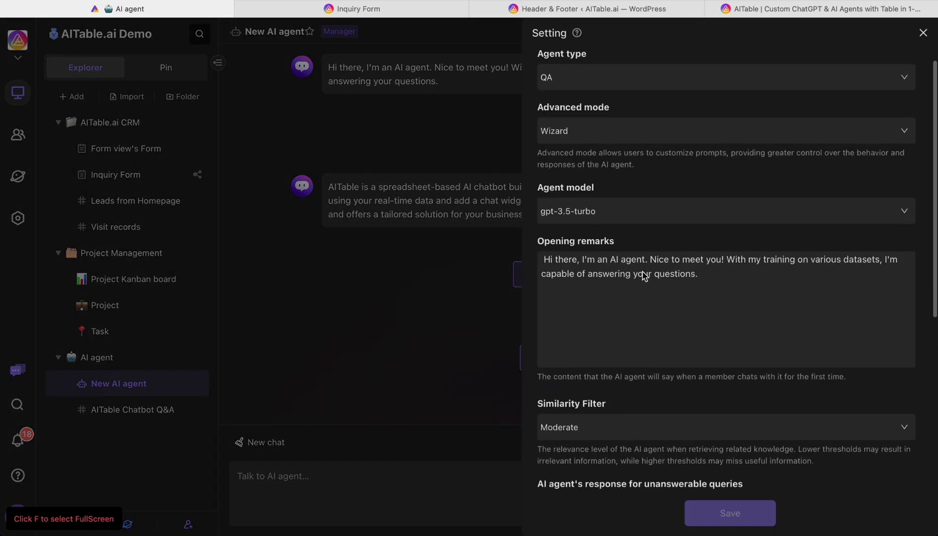
scroll(644, 276, down, 9)
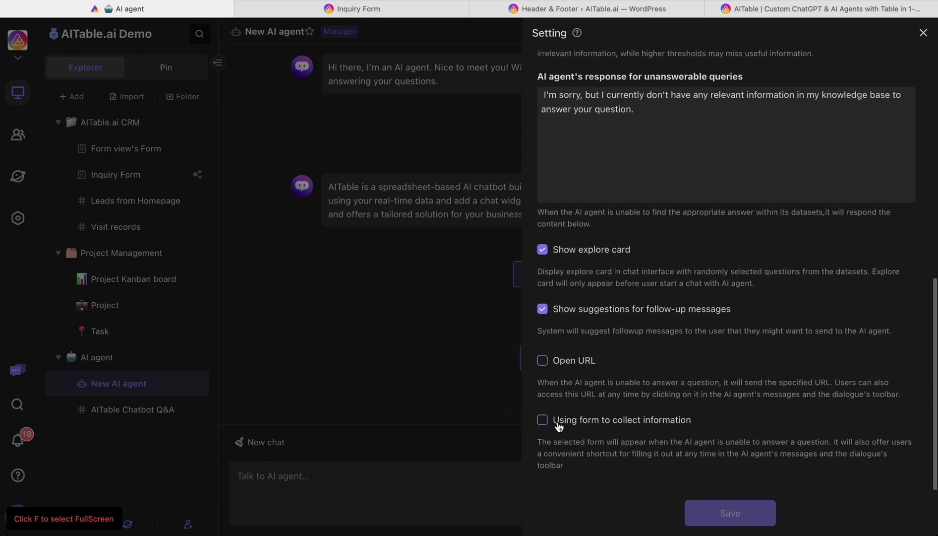
click(558, 422)
scroll(606, 446, down, 4)
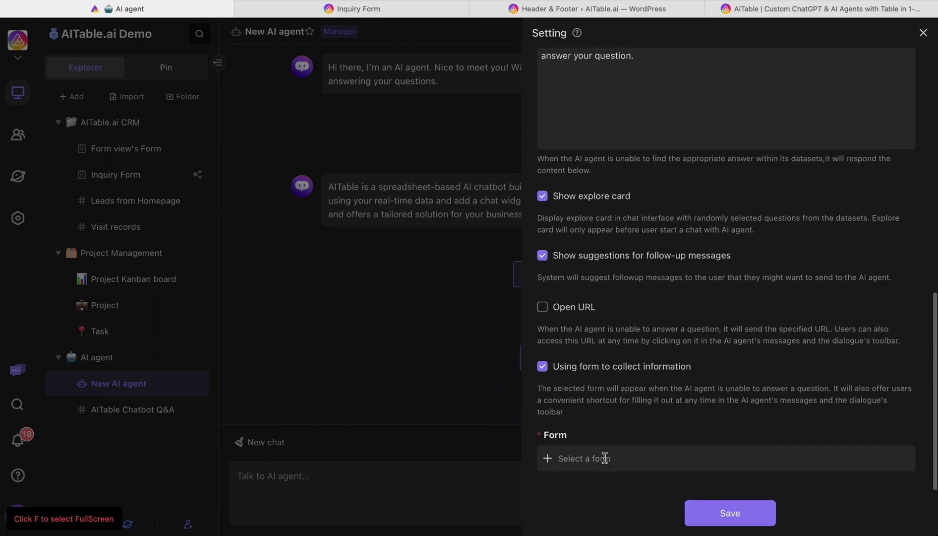
click(604, 456)
click(439, 167)
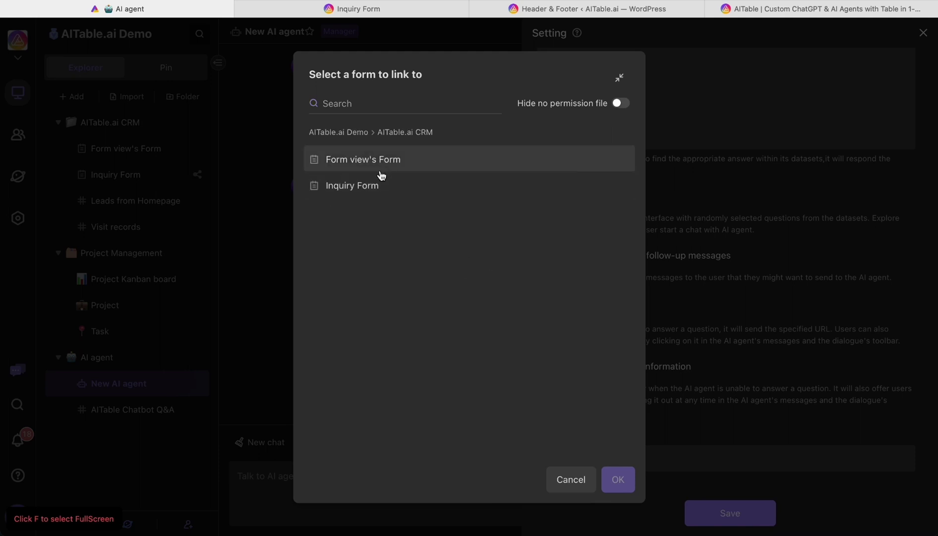
click(370, 193)
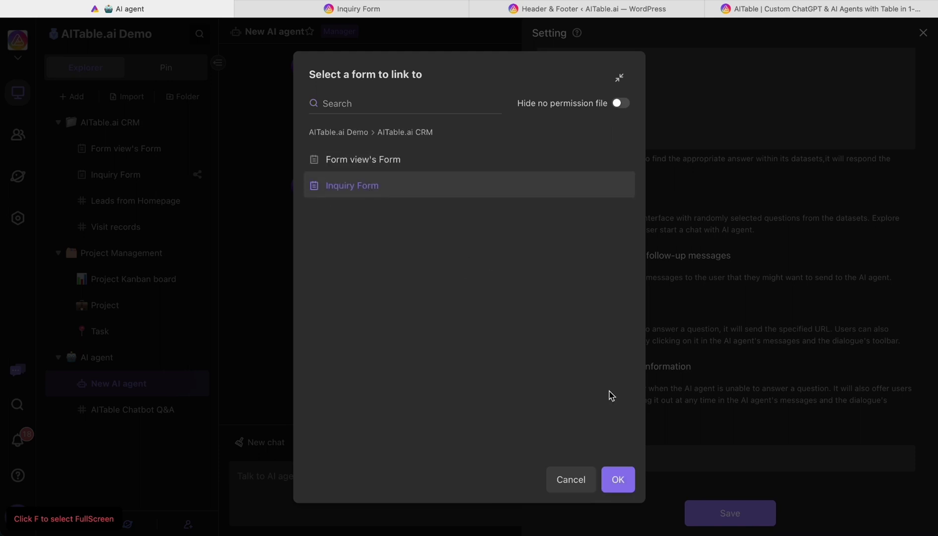
click(618, 480)
click(731, 514)
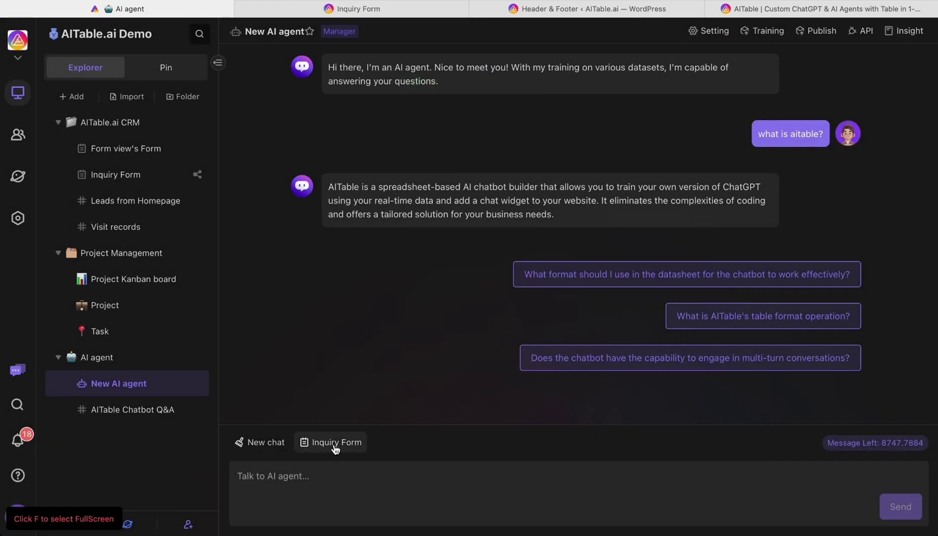
Try the Inquiry Form in the chat up to its Full name question, then bring up the Publish options
click(335, 448)
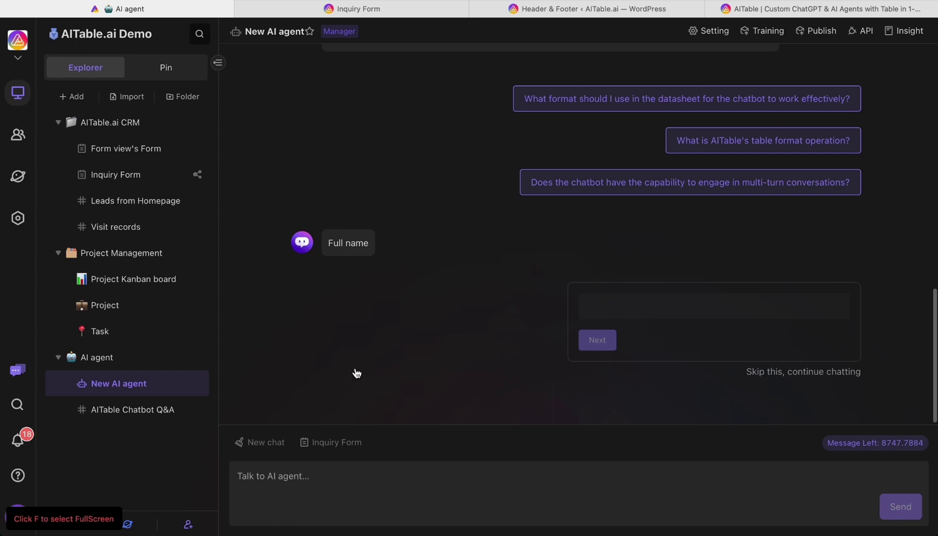
click(601, 304)
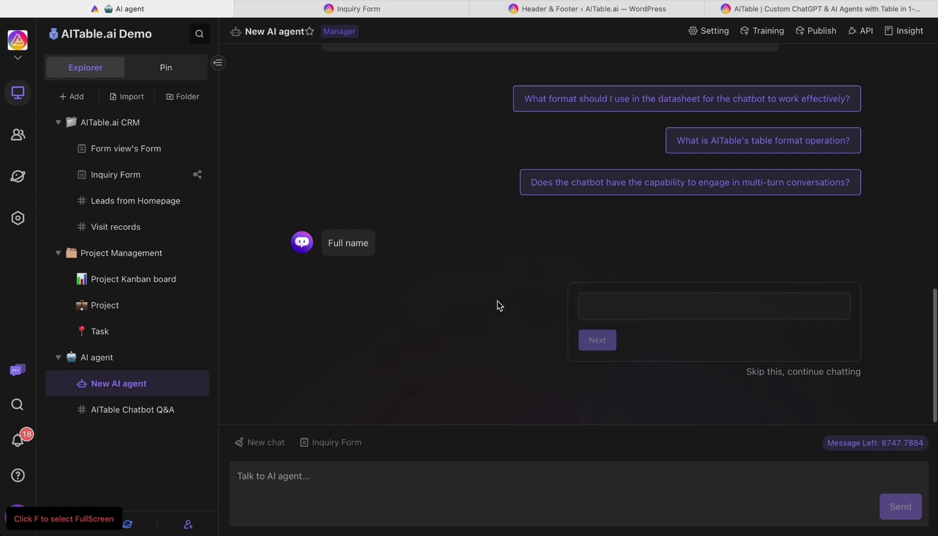
click(467, 289)
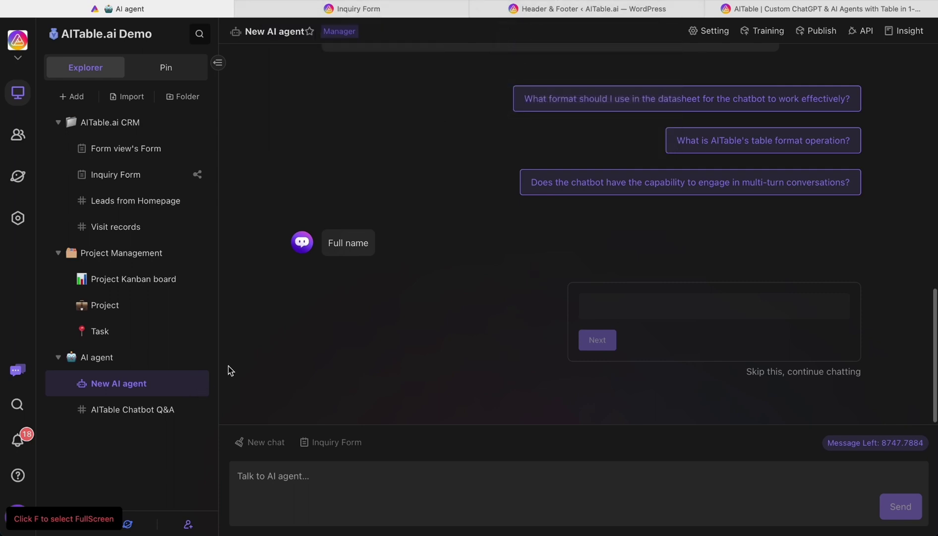
click(818, 31)
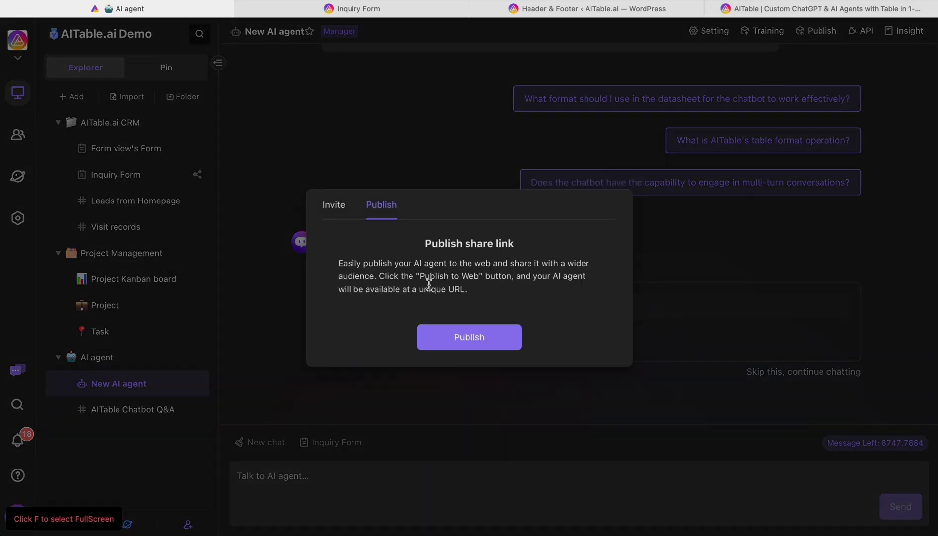
Publish the agent to the web and copy its chat-widget embed script
click(451, 339)
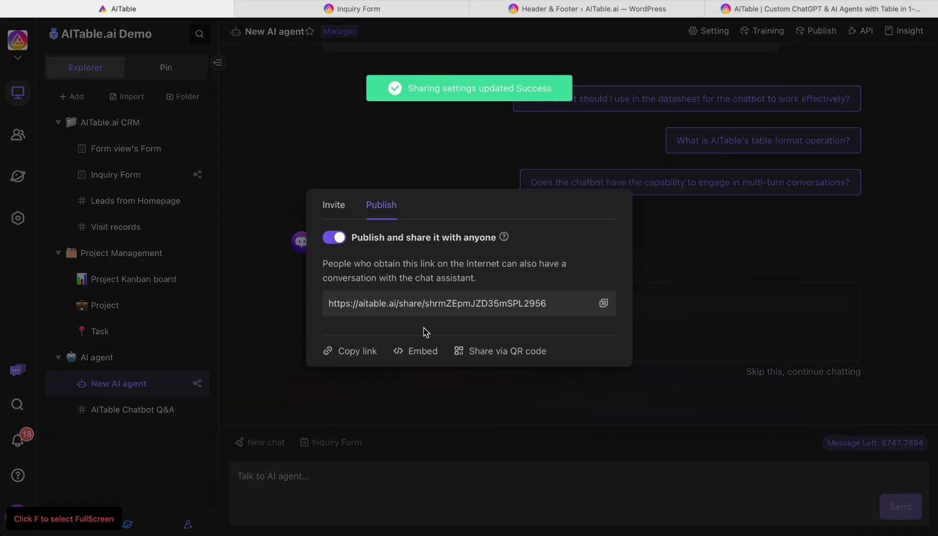
click(419, 351)
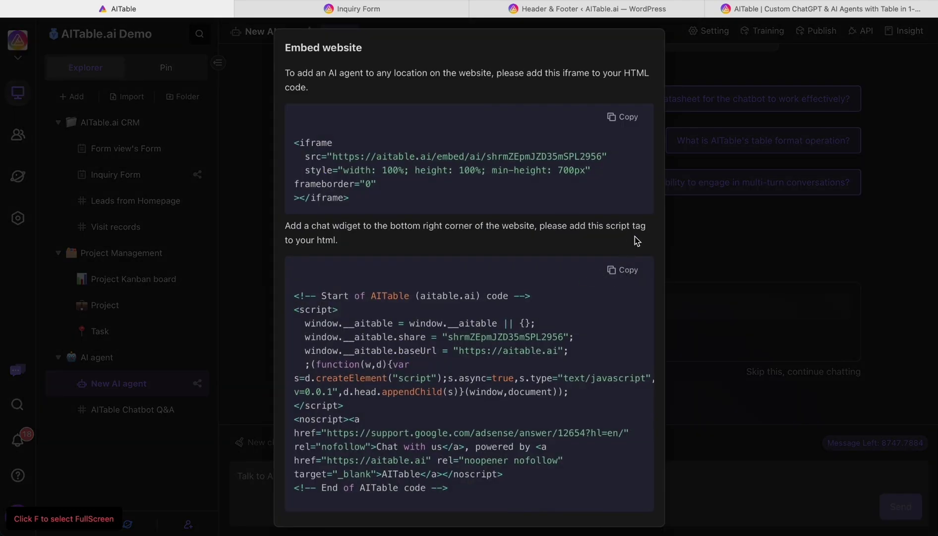
click(697, 74)
click(674, 70)
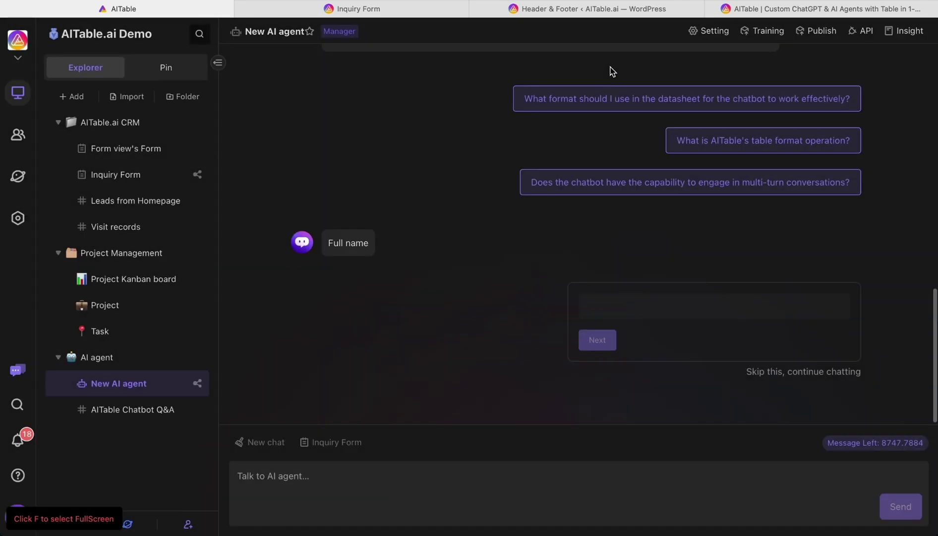
Paste the embed script into the WordPress Header & Footer footer code
click(593, 9)
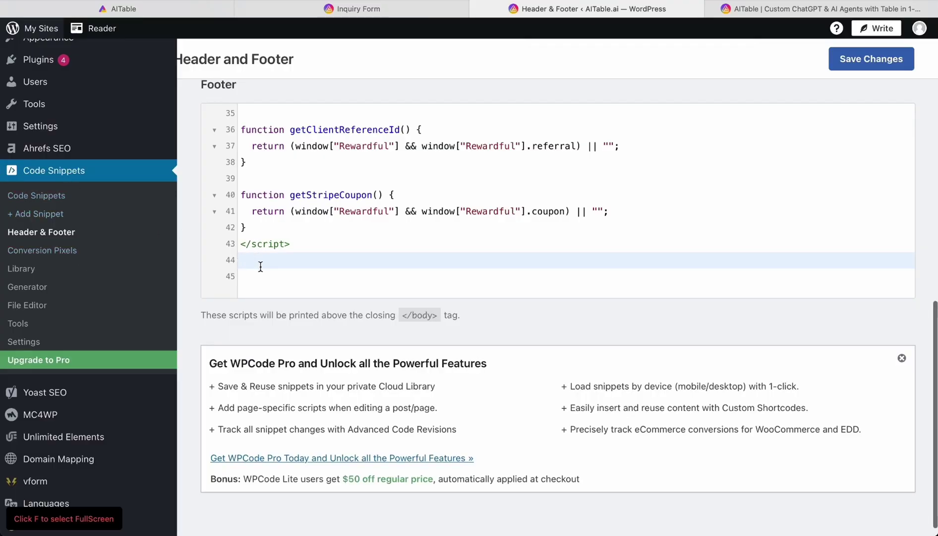
key(super+v)
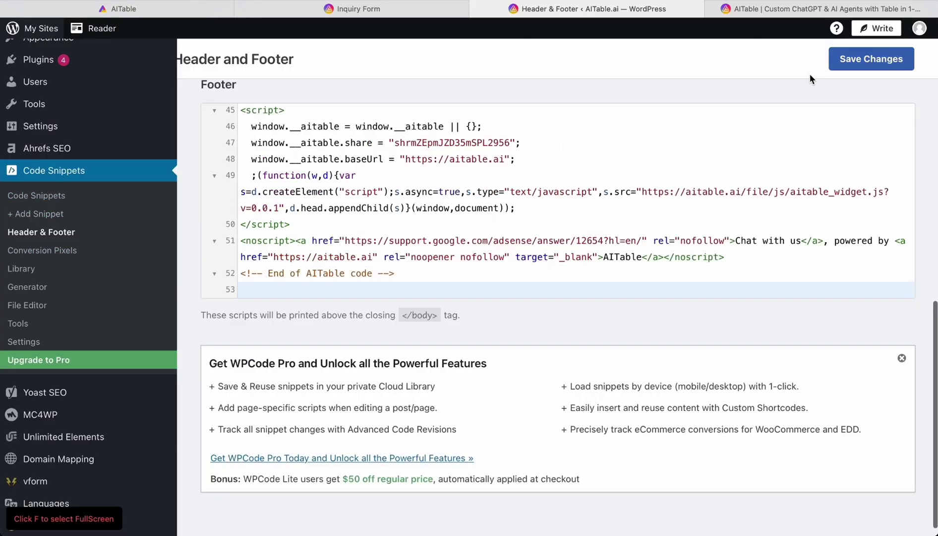
click(754, 13)
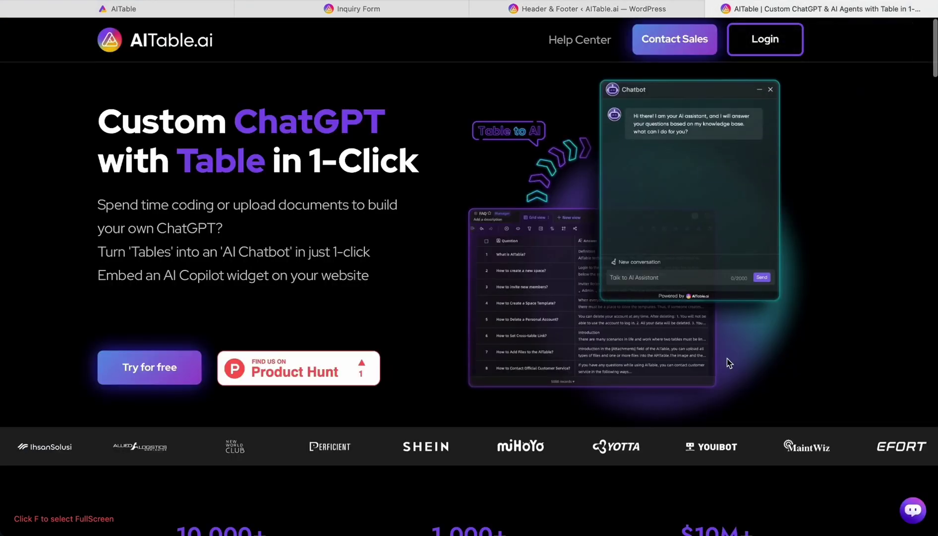
In a fresh conversation in the website's chat widget, ask 'what is aitable?'
click(914, 515)
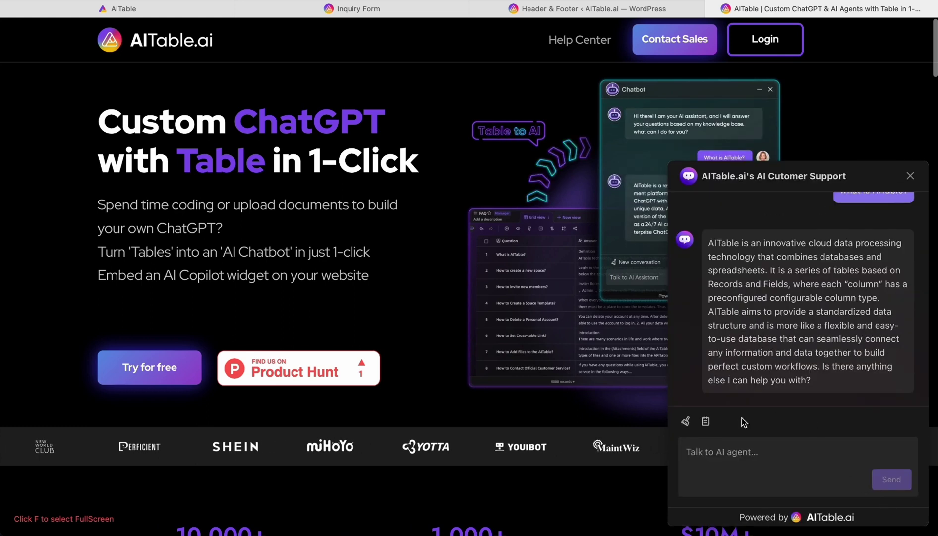
click(686, 421)
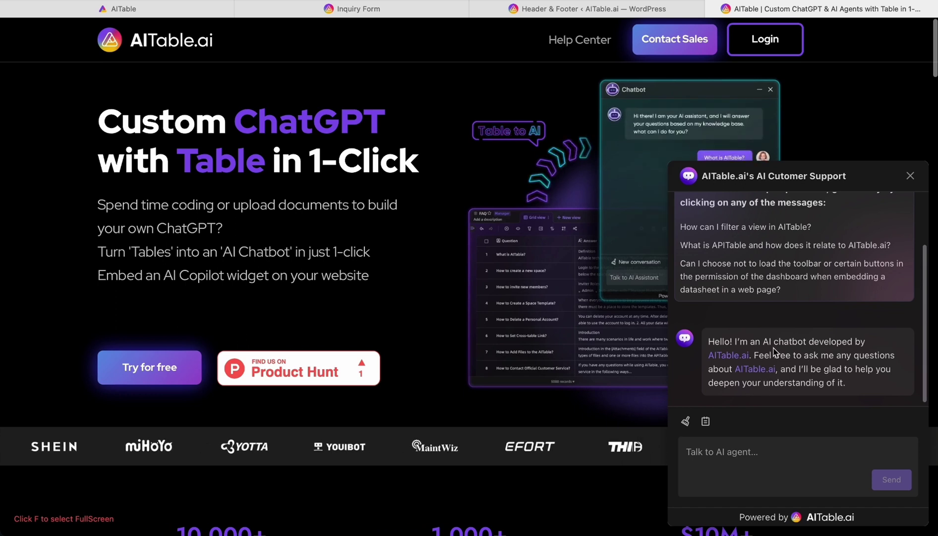
click(732, 456)
text(wha)
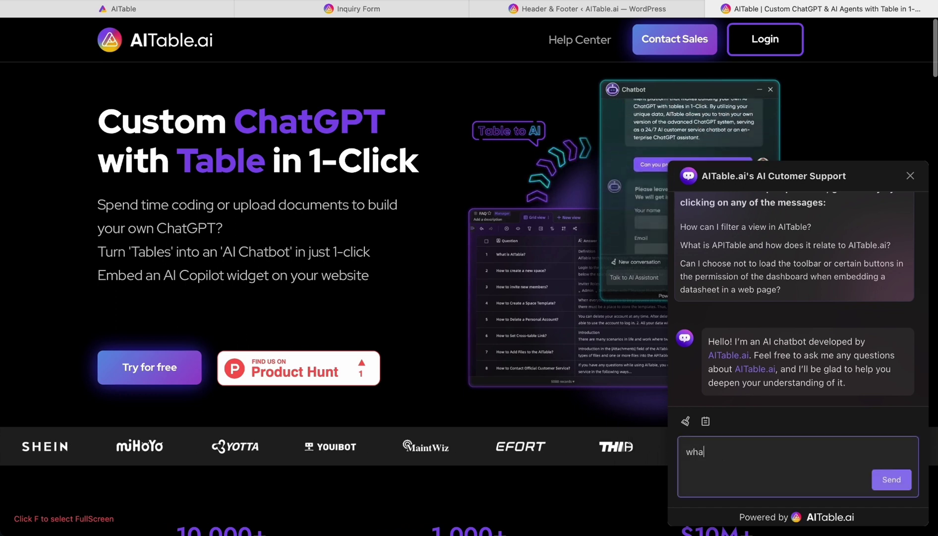
text(t is)
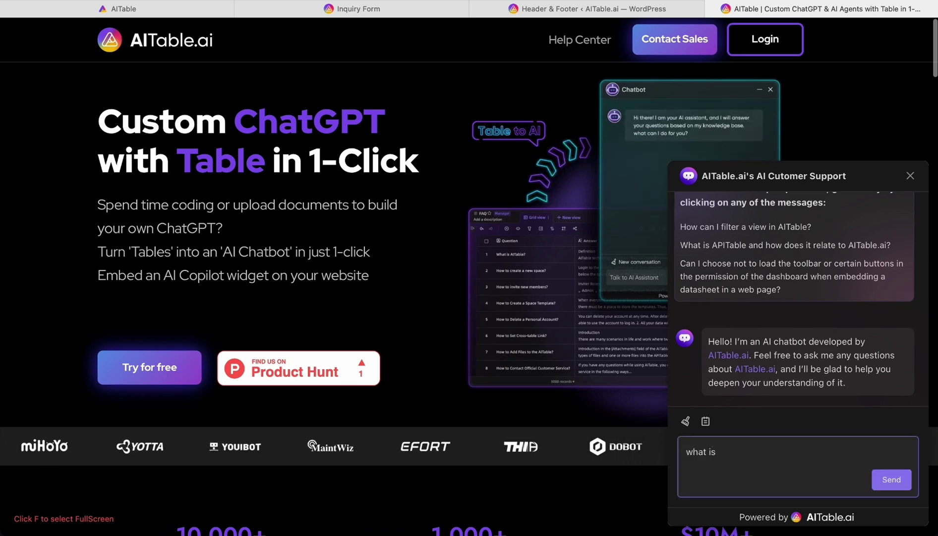
text( aitable?)
key(Return)
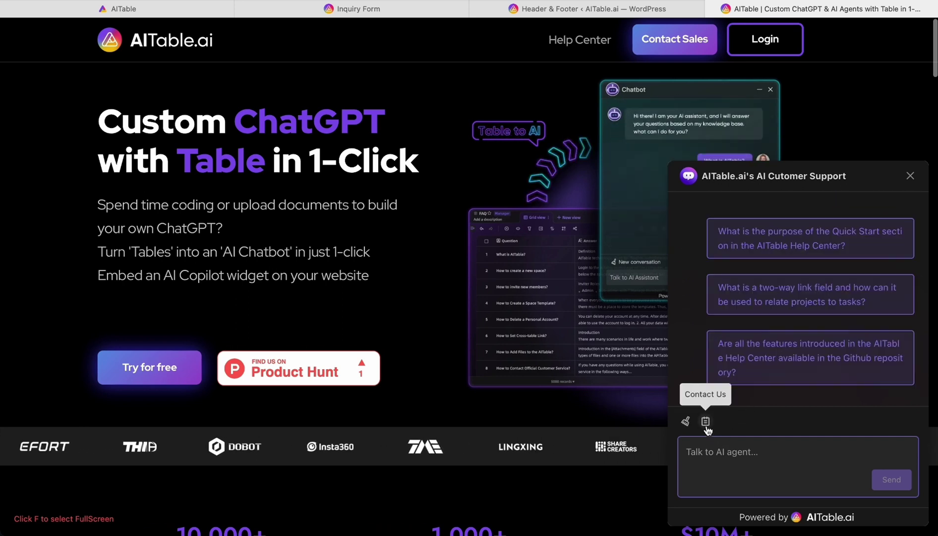
Start Contact Us in the chat widget and submit the full name, work email and phone number
click(706, 422)
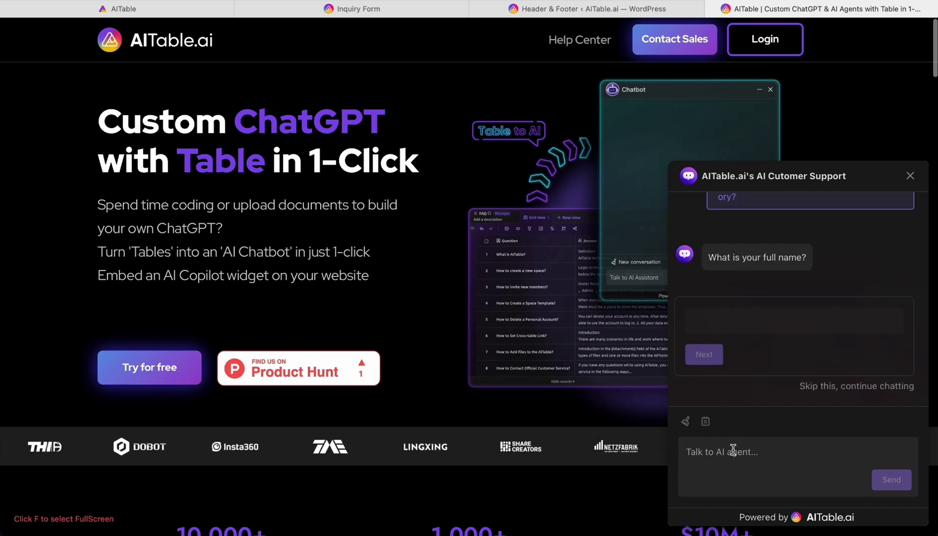
click(732, 325)
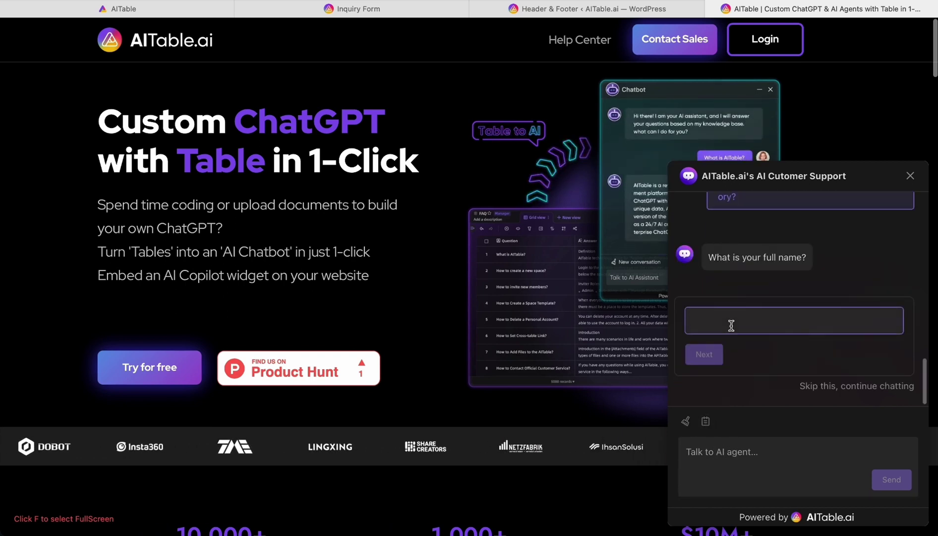
text(Gary)
click(722, 352)
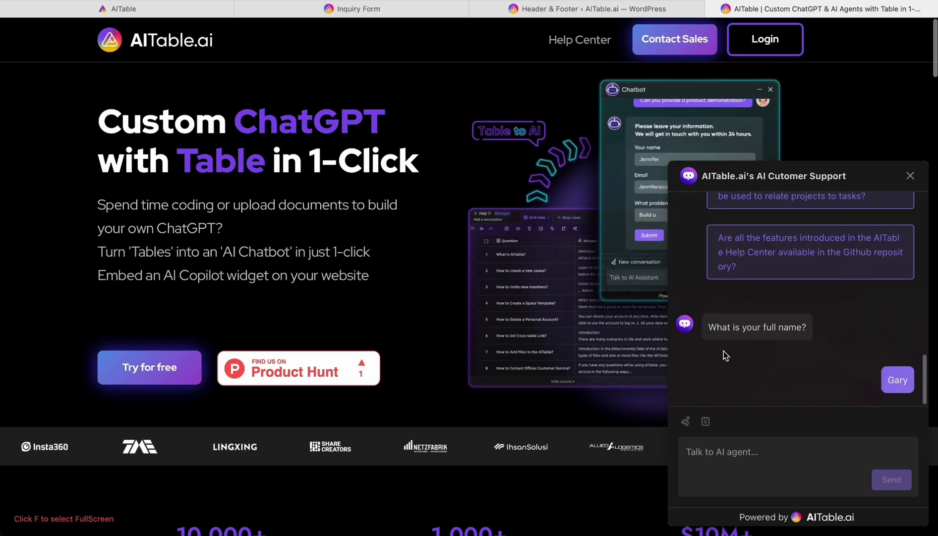
click(739, 322)
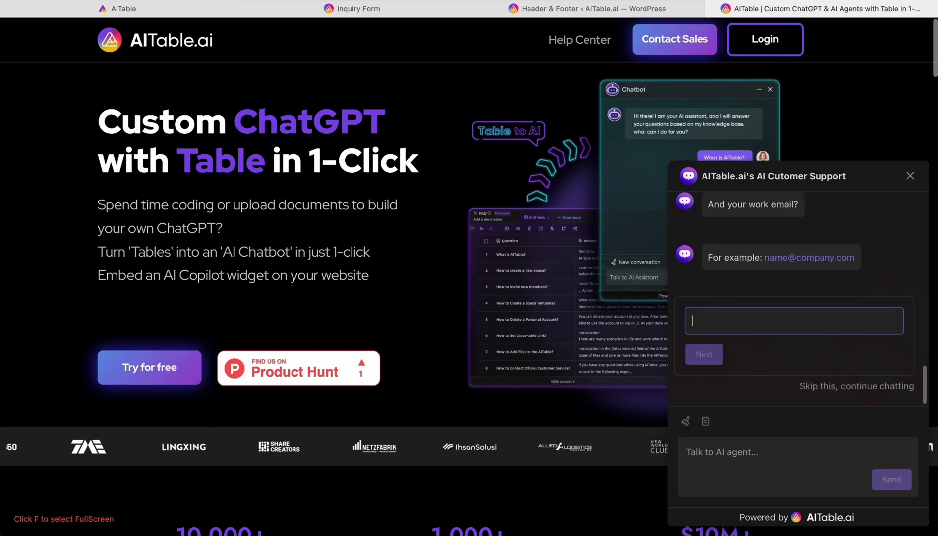
click(707, 356)
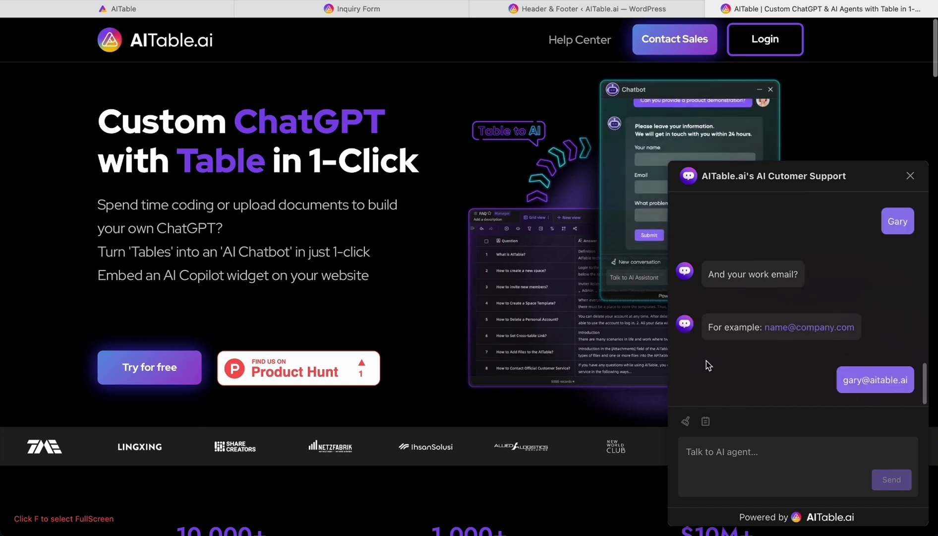
click(727, 327)
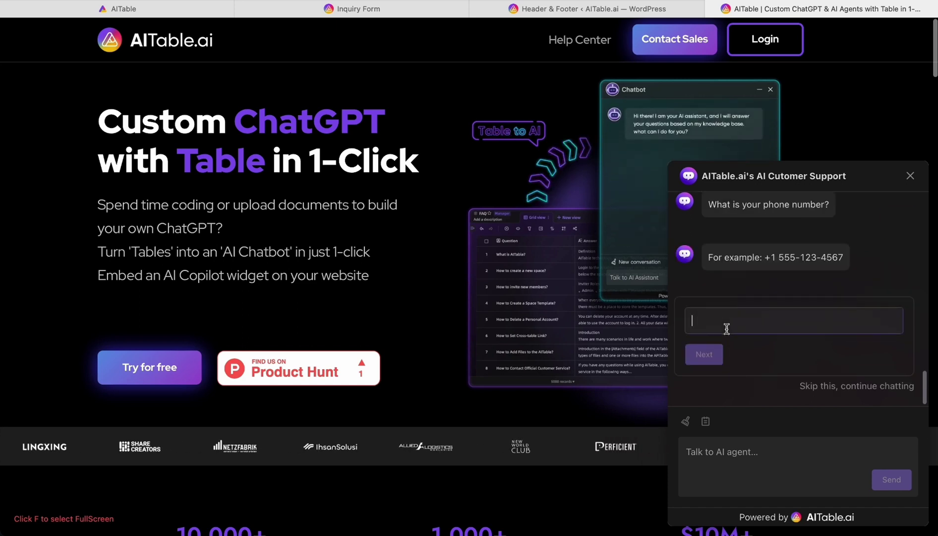
text(12345678)
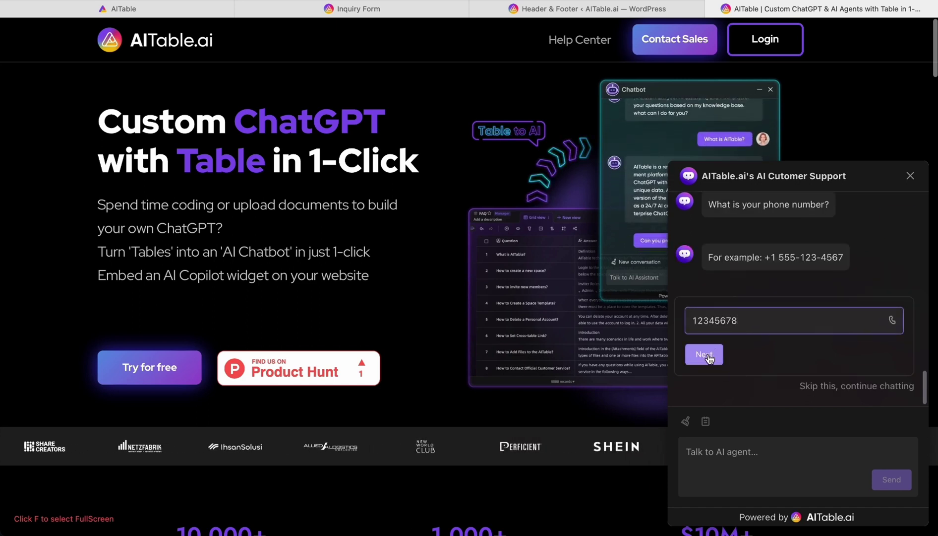
click(709, 359)
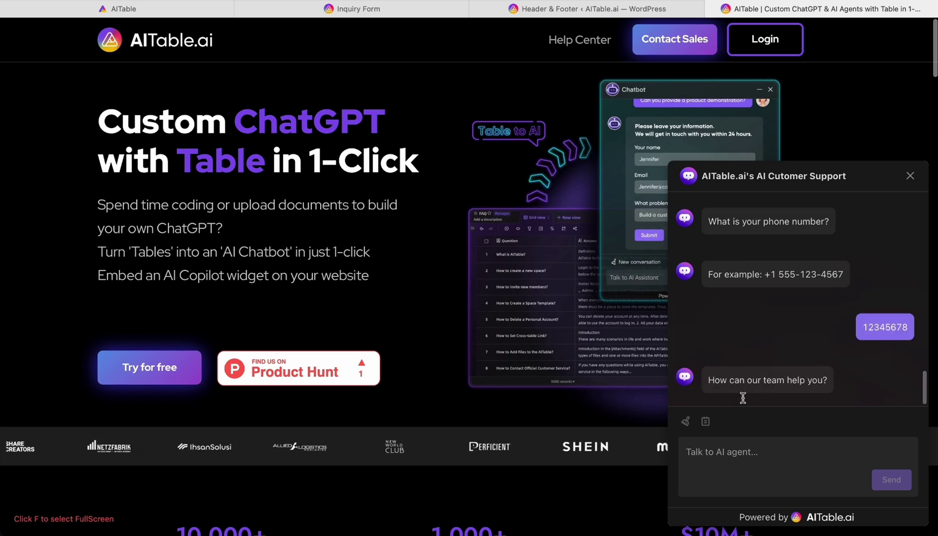
Give the use case 'I want an AI CRM' and website 'aitable.ai', then close the chat
click(723, 312)
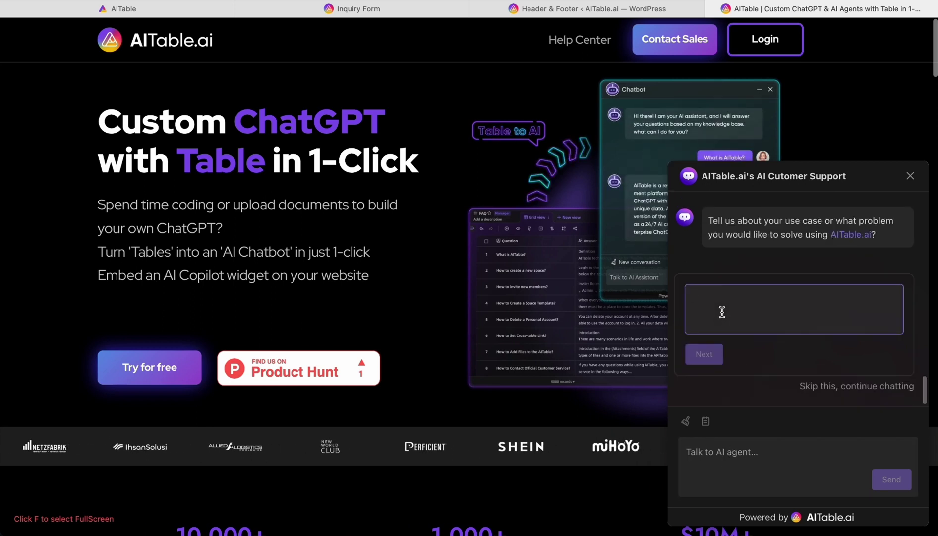
text(Wha)
key(BackSpace)
key(BackSpace)
key(BackSpace)
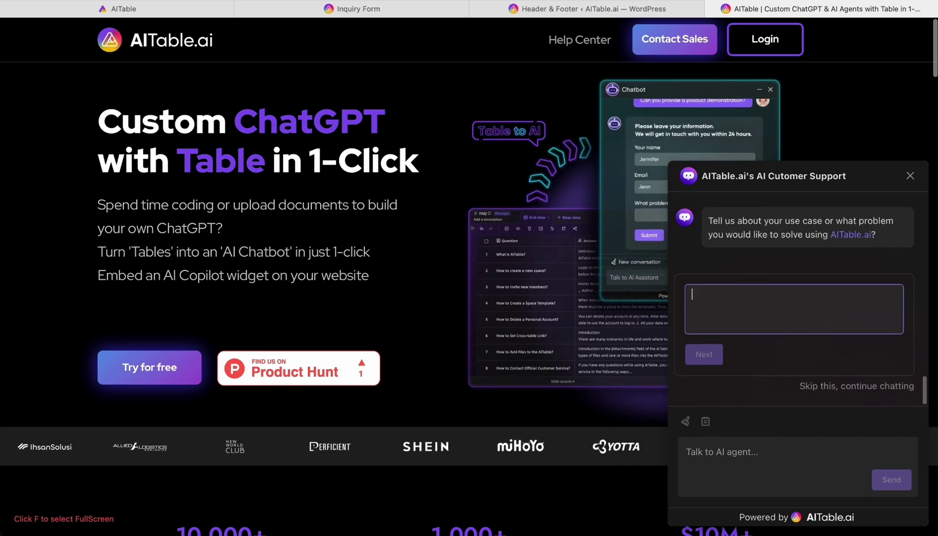
text(I want an AI CRM)
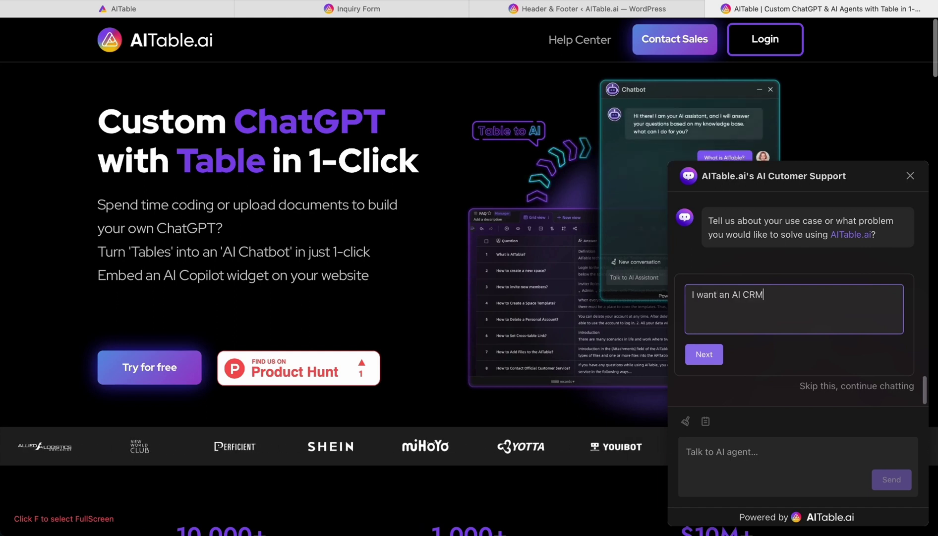
click(704, 358)
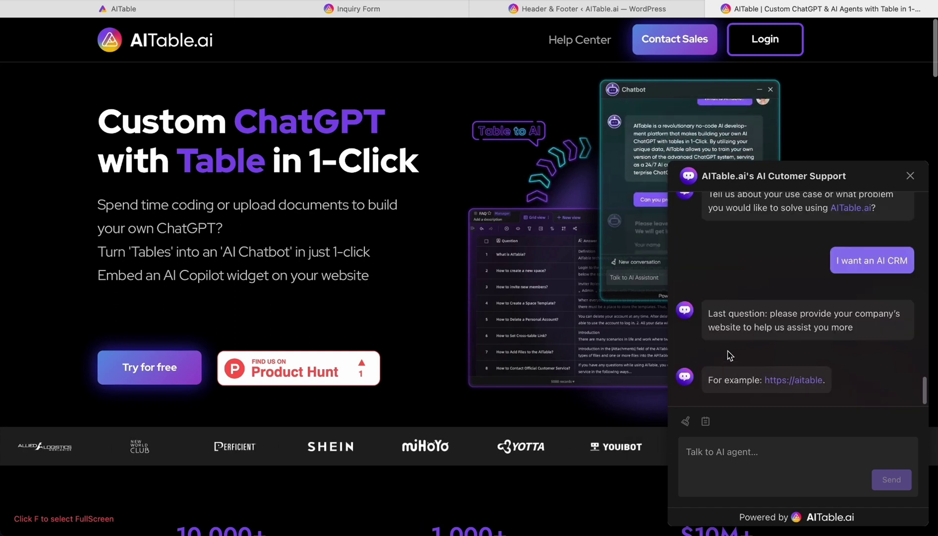
click(729, 325)
text(aitable.ai)
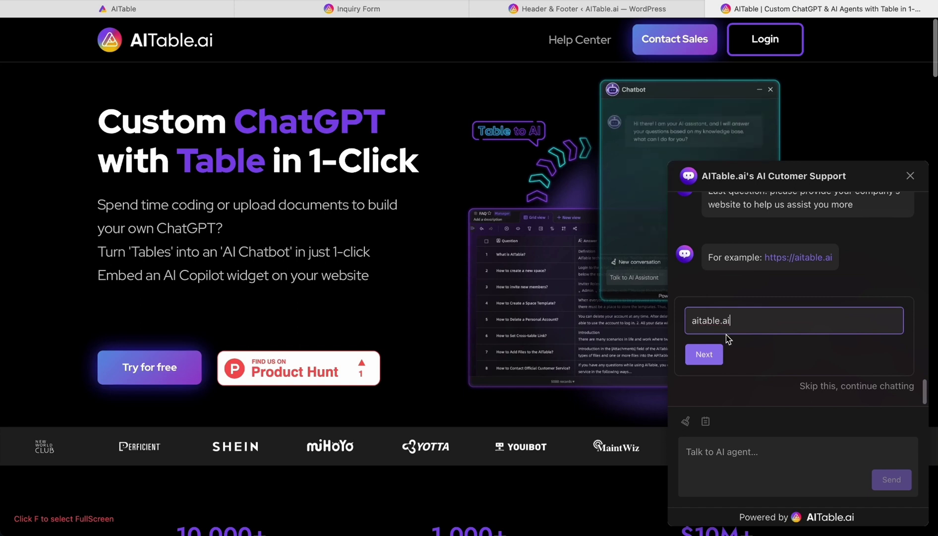
click(707, 354)
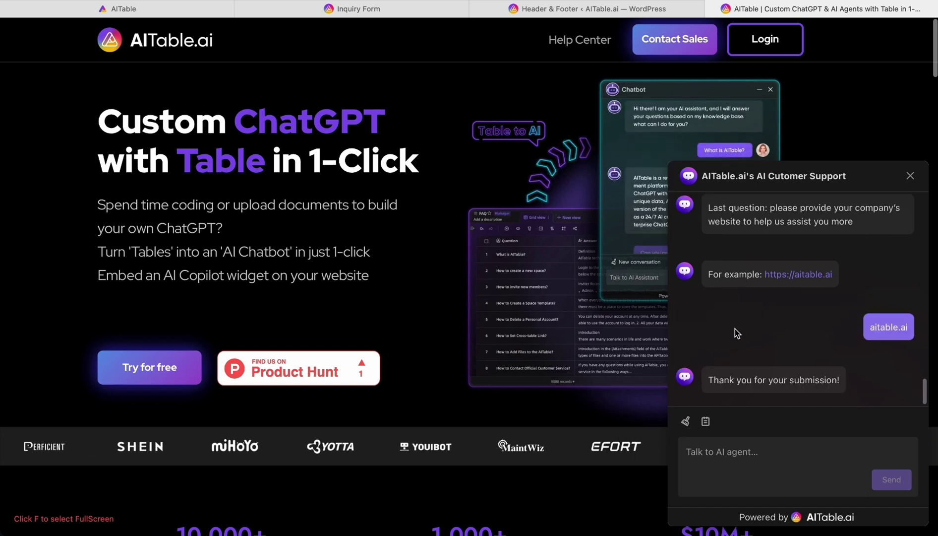
click(910, 177)
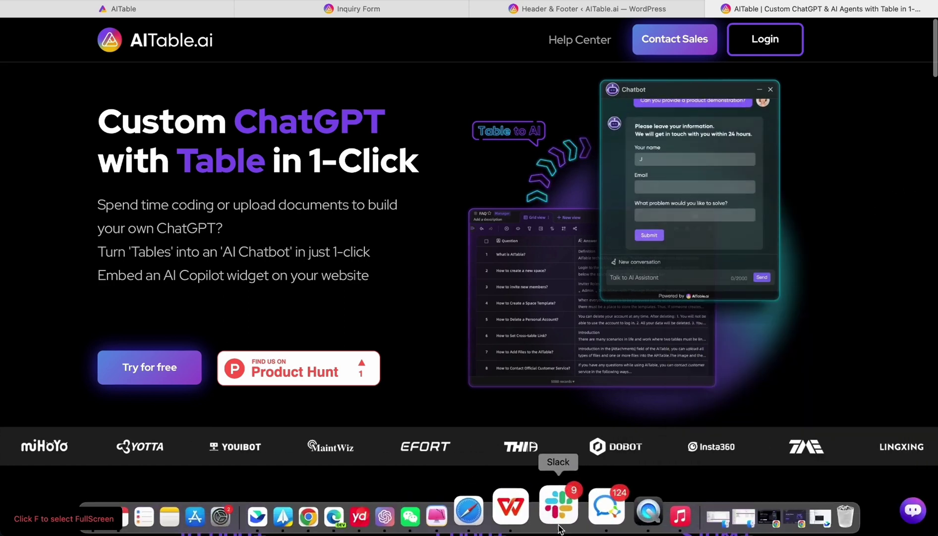
click(566, 520)
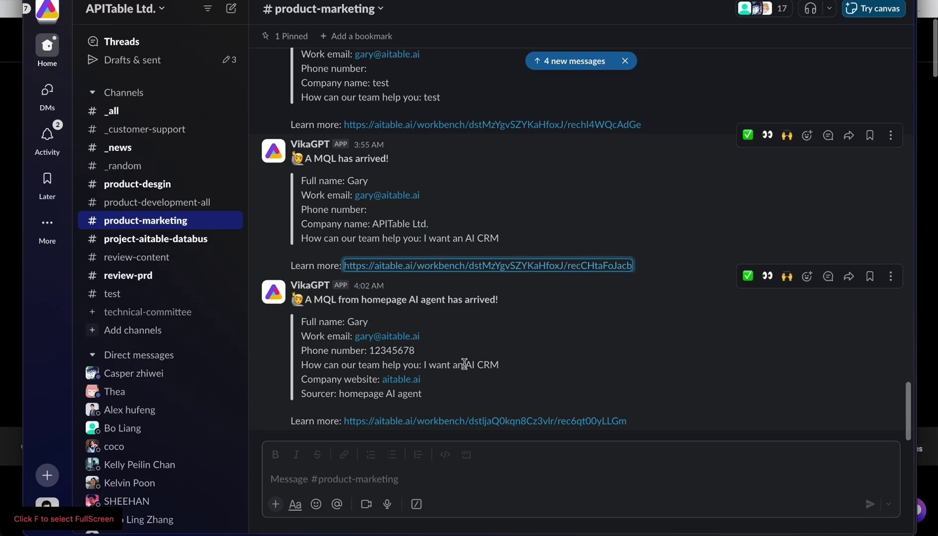
Open the Inquiry Form in the AITable workspace, then return to the AITable.ai landing page
key(super+Tab)
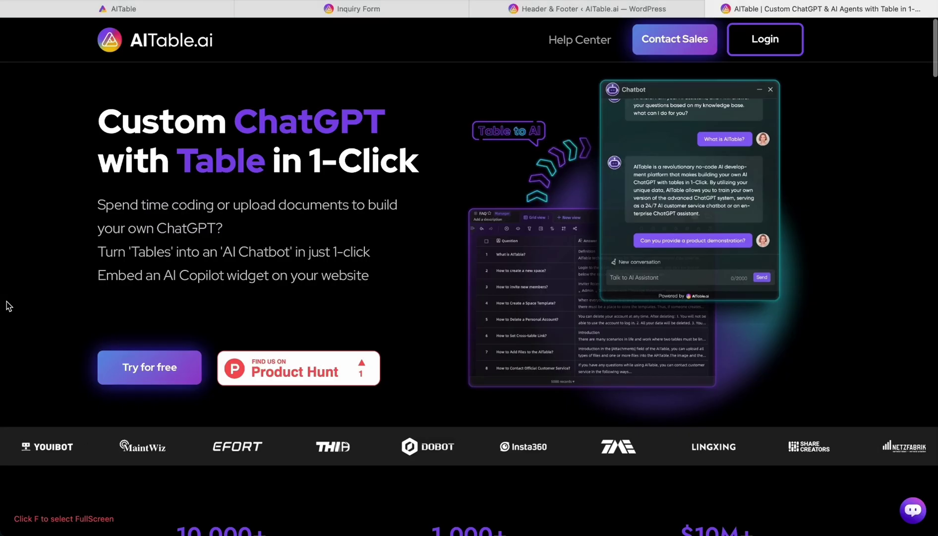
click(358, 15)
click(182, 10)
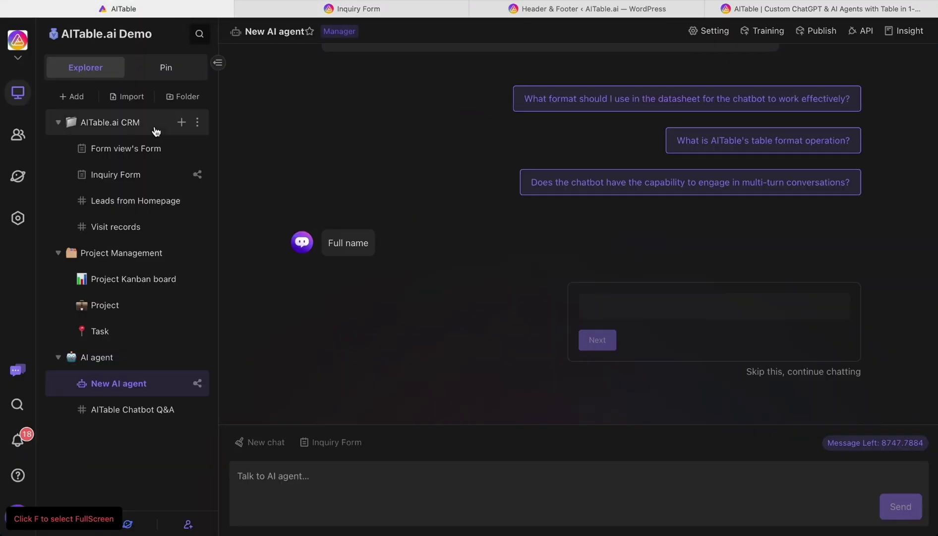
click(132, 176)
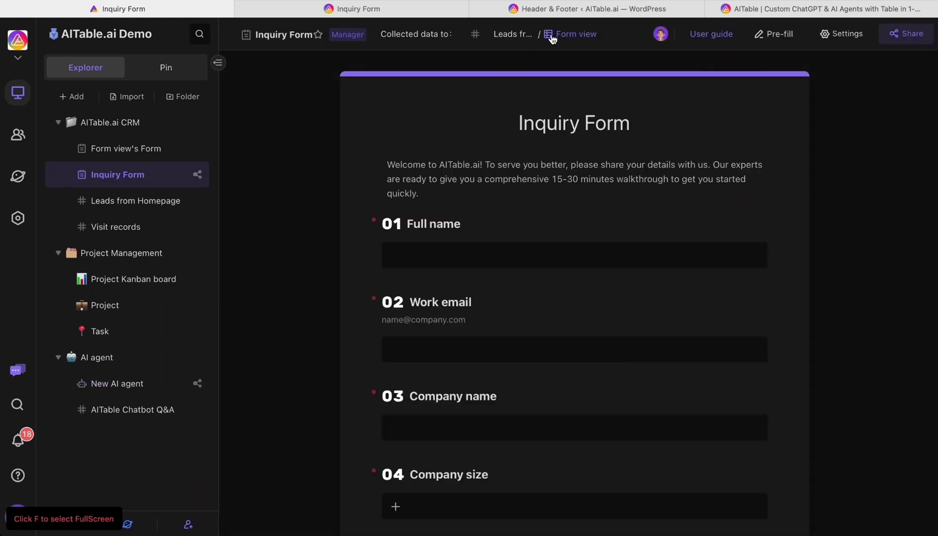
click(572, 9)
click(352, 9)
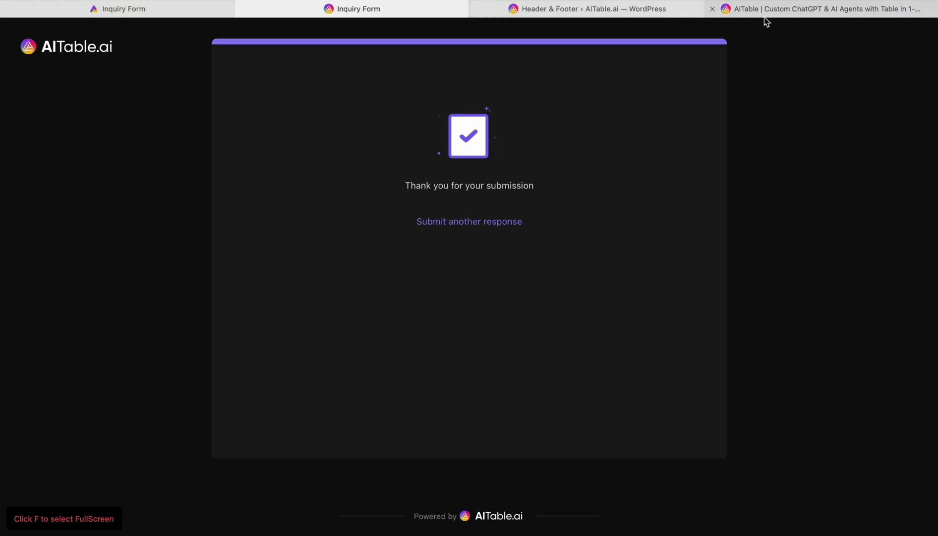
click(765, 15)
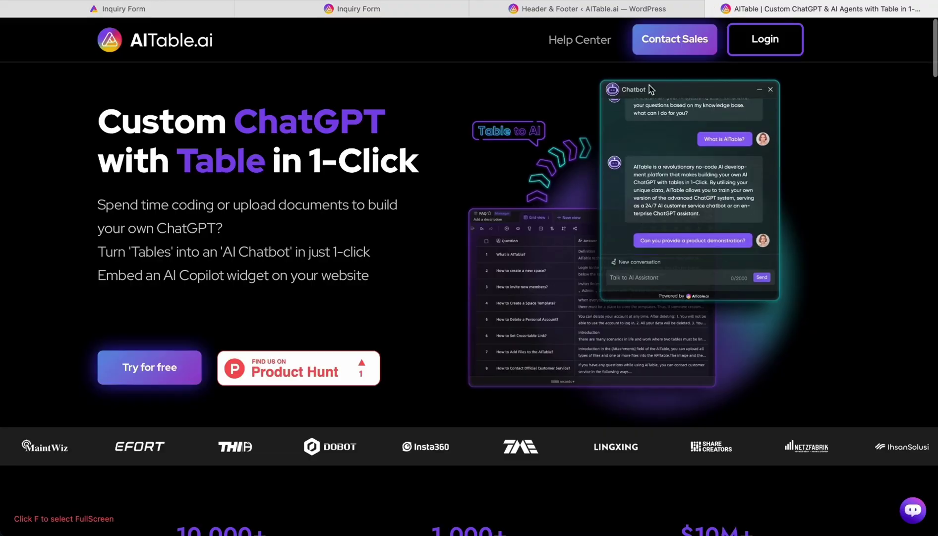
Browse the Contact Sales 'Help Us Understand Your Needs' form, then return to the workspace's Inquiry Form
click(665, 47)
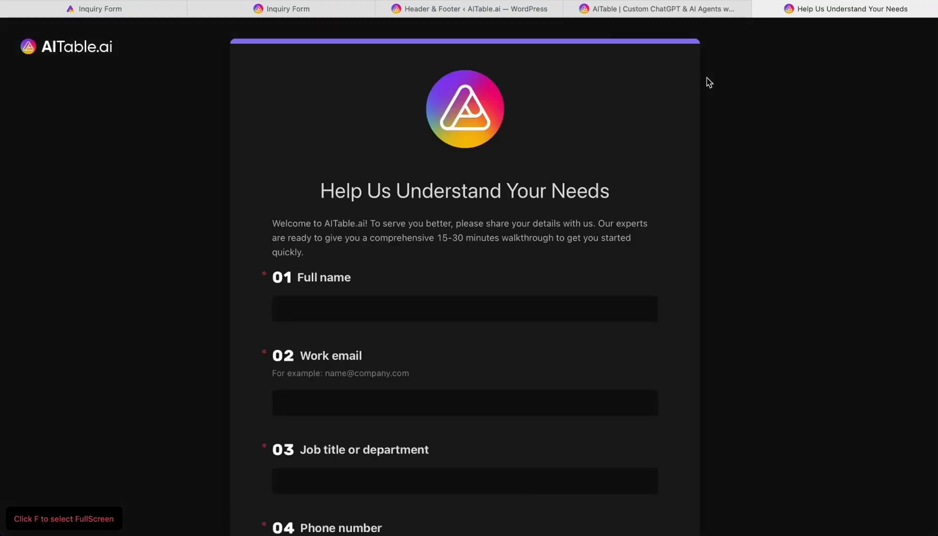
scroll(569, 212, down, 3)
click(328, 141)
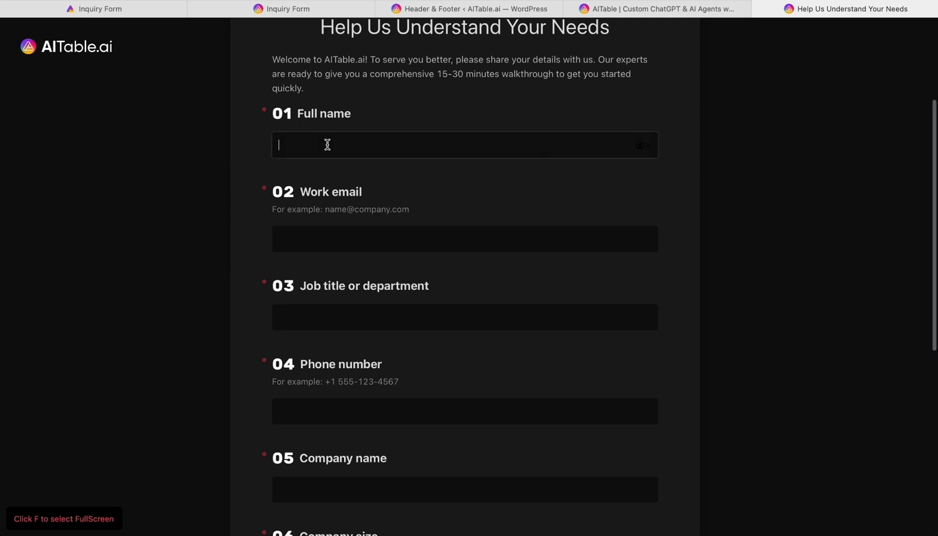
scroll(342, 278, down, 5)
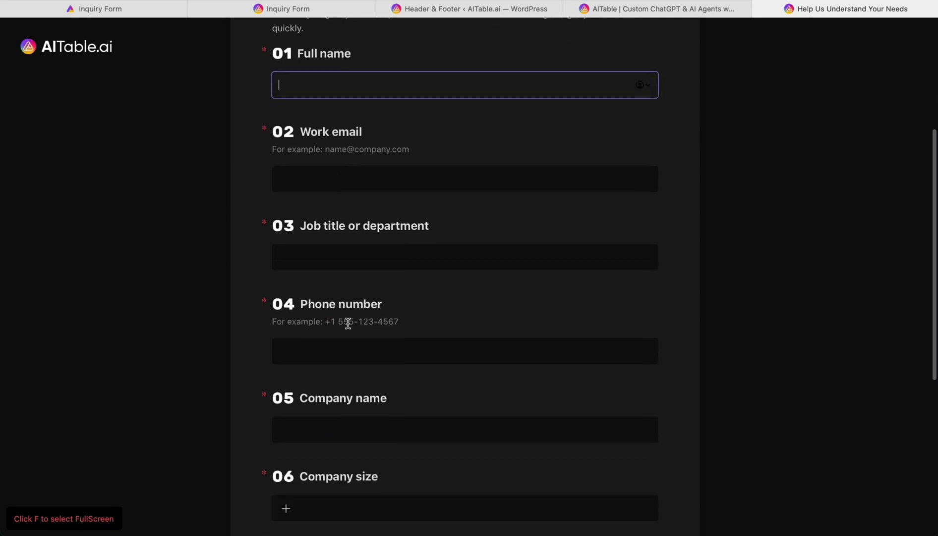
scroll(358, 318, down, 2)
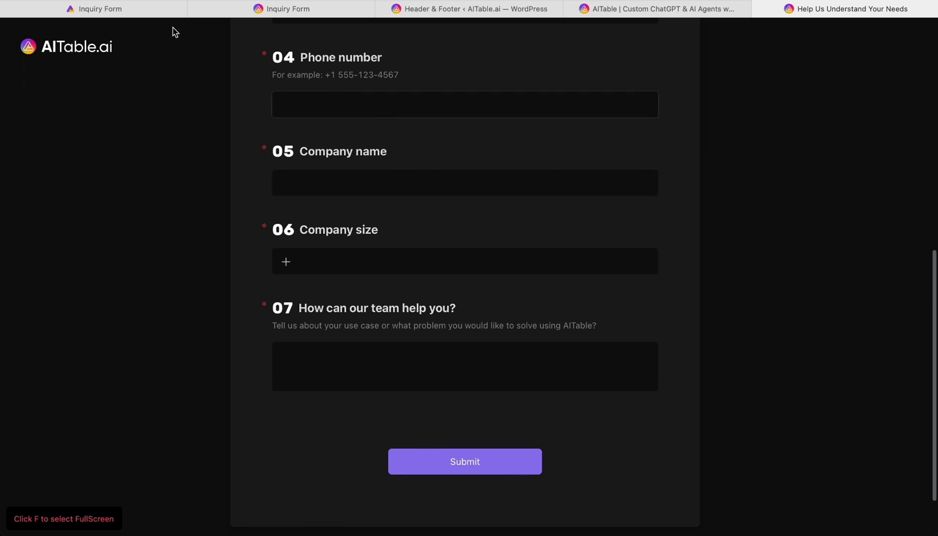
mouse_move(156, 14)
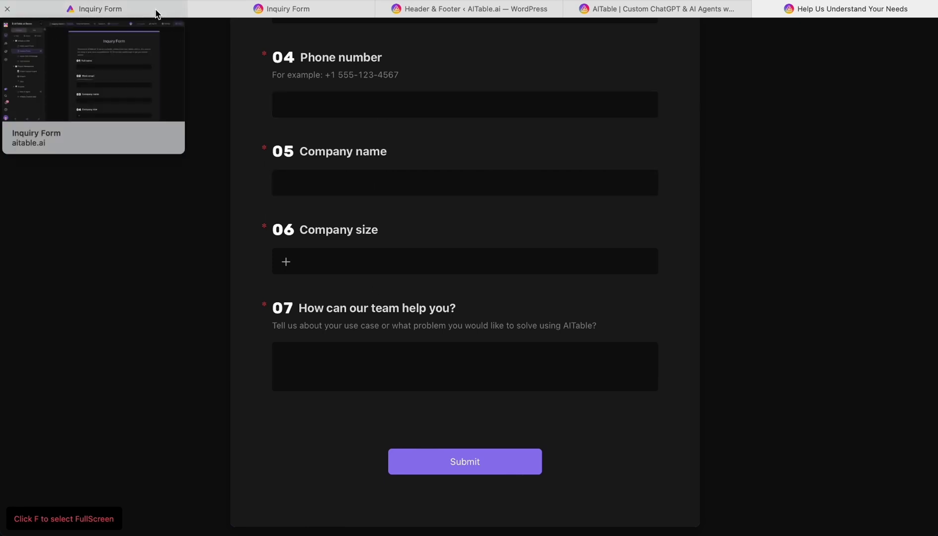
click(156, 14)
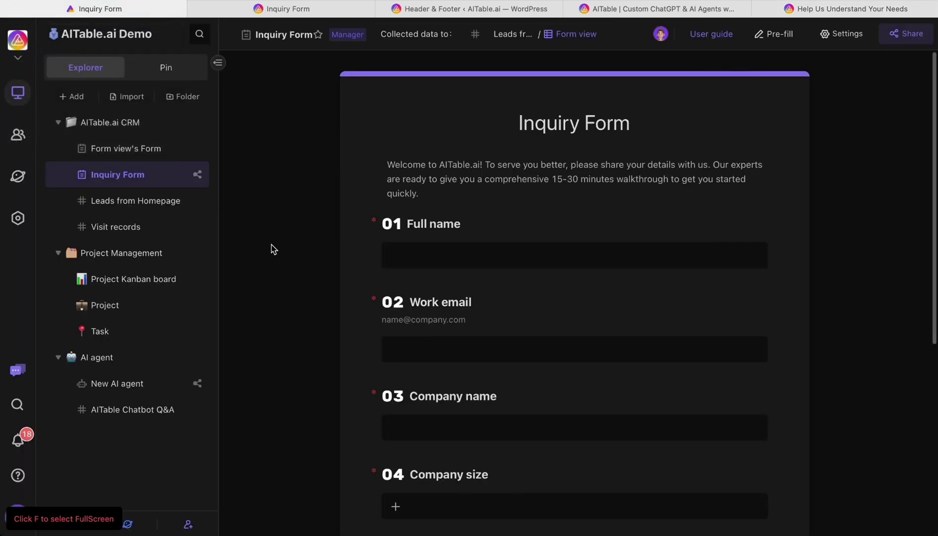